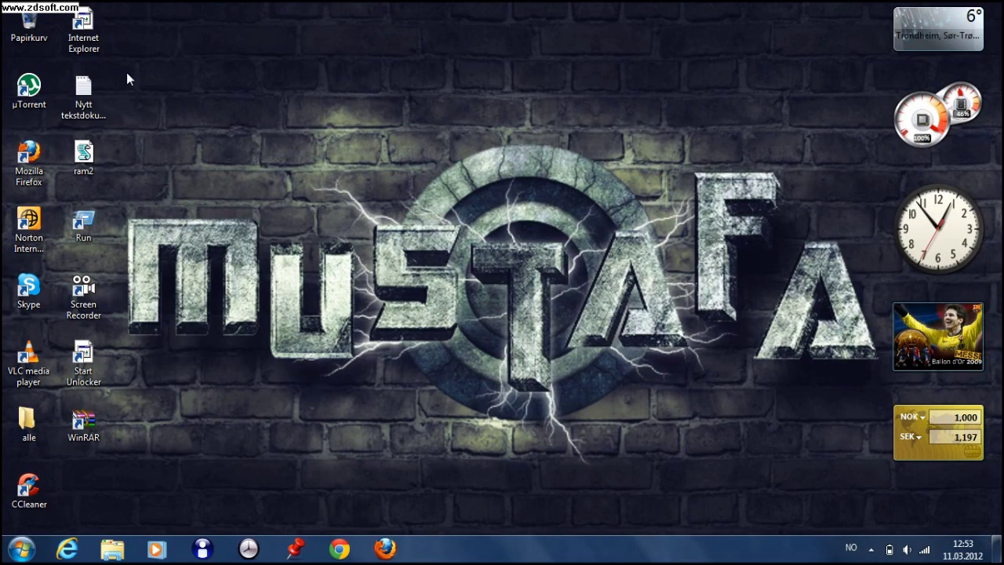
# Write "hei alle sammen i dag skal jeg vise dere hvordan man kan fjerne virus fra pc.n din ,,,,," in Nytt tekstdokument and close it unsaved
pyautogui.write('hei al')
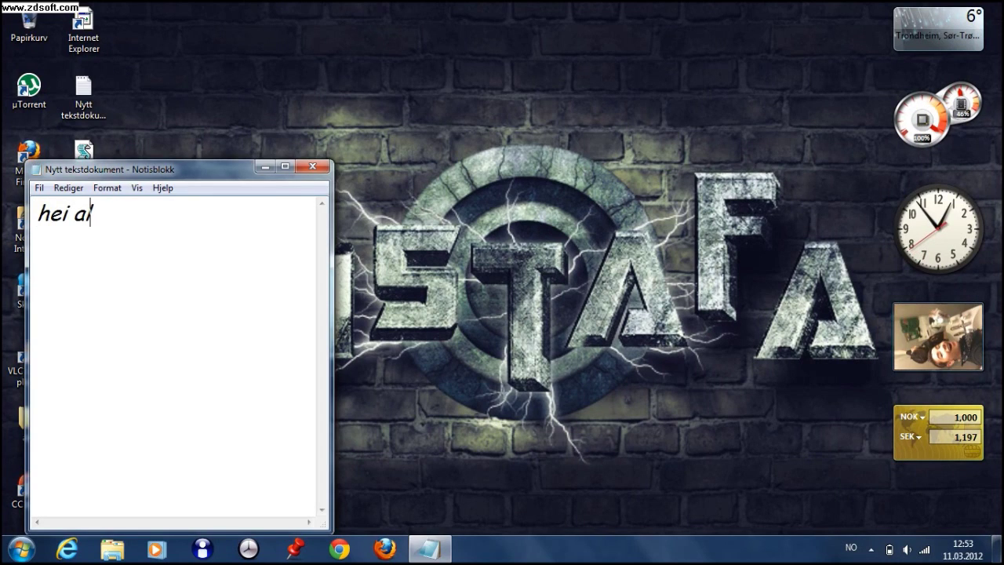
pyautogui.write('le sammen ')
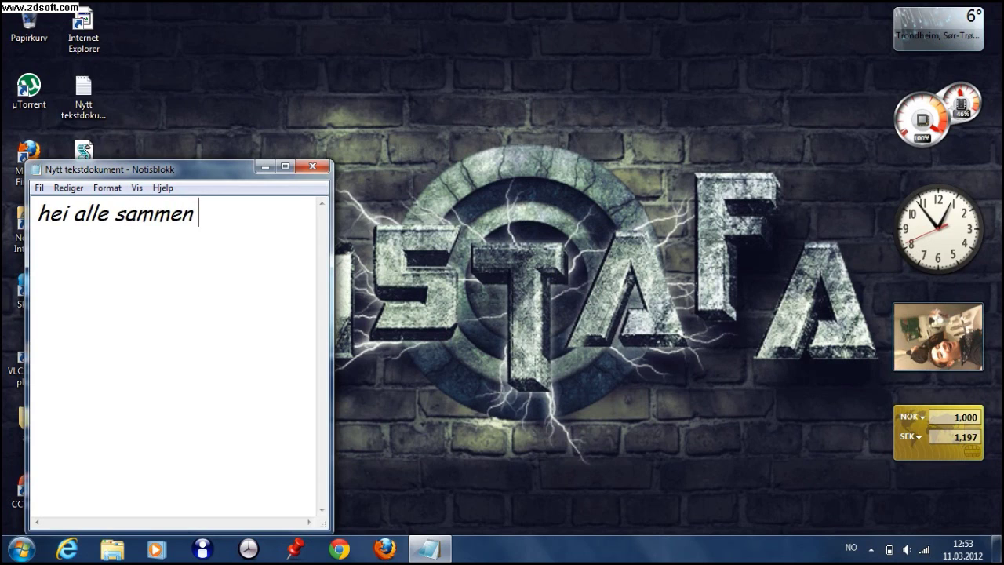
pyautogui.write('i dag')
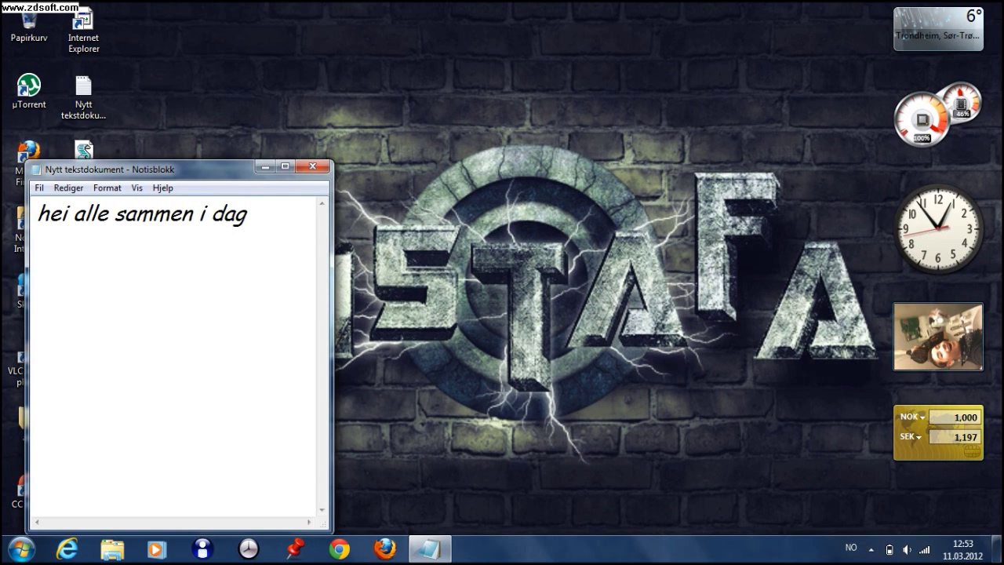
pyautogui.write(' skal jeg v')
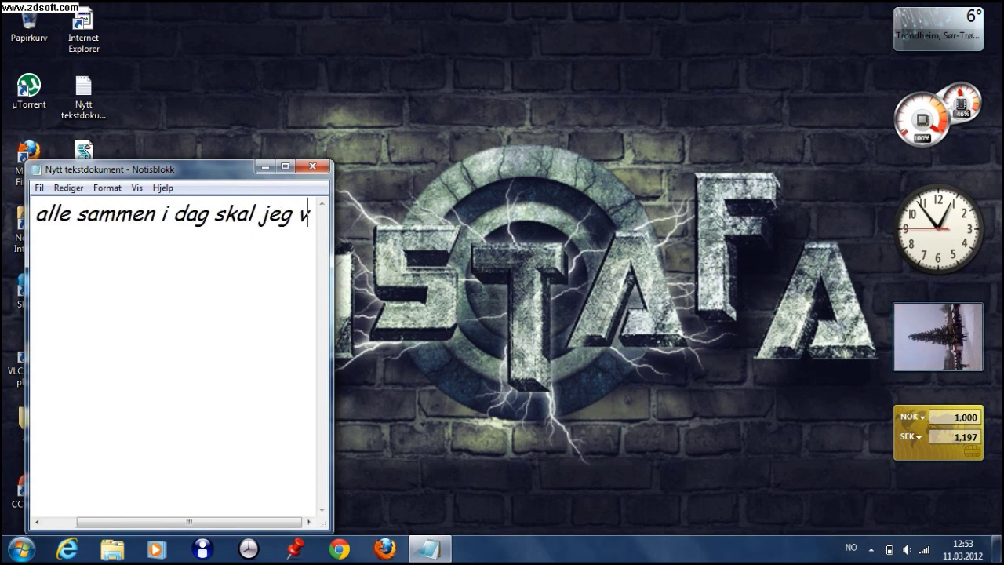
pyautogui.write('ise dere ')
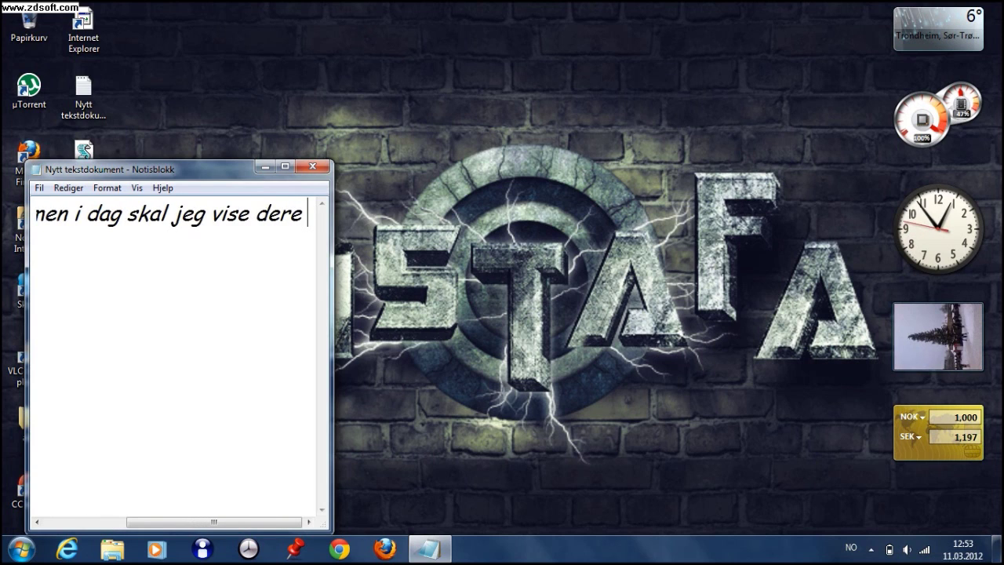
pyautogui.write('hvordan ma')
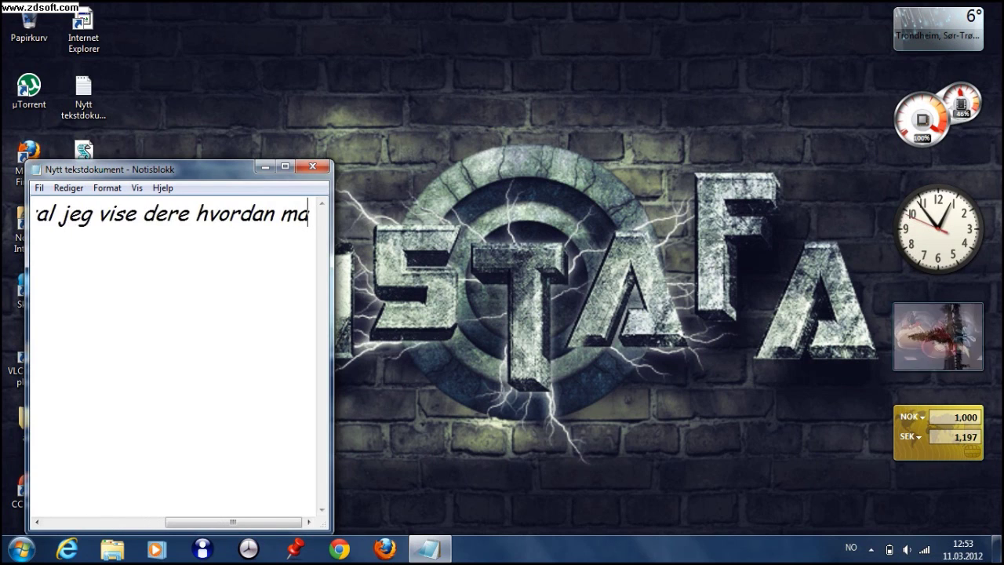
pyautogui.write('n kan ')
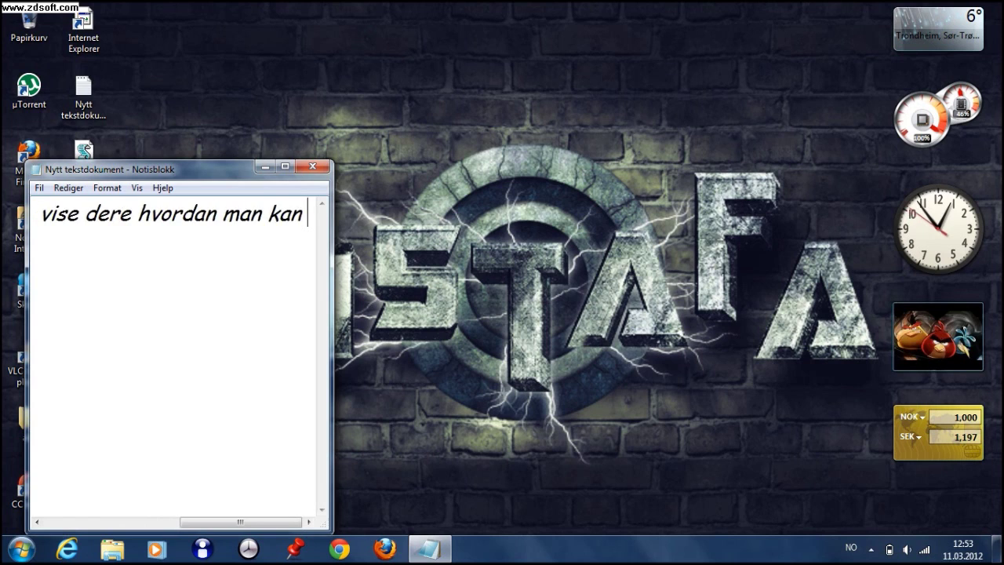
pyautogui.write('fjerne vi')
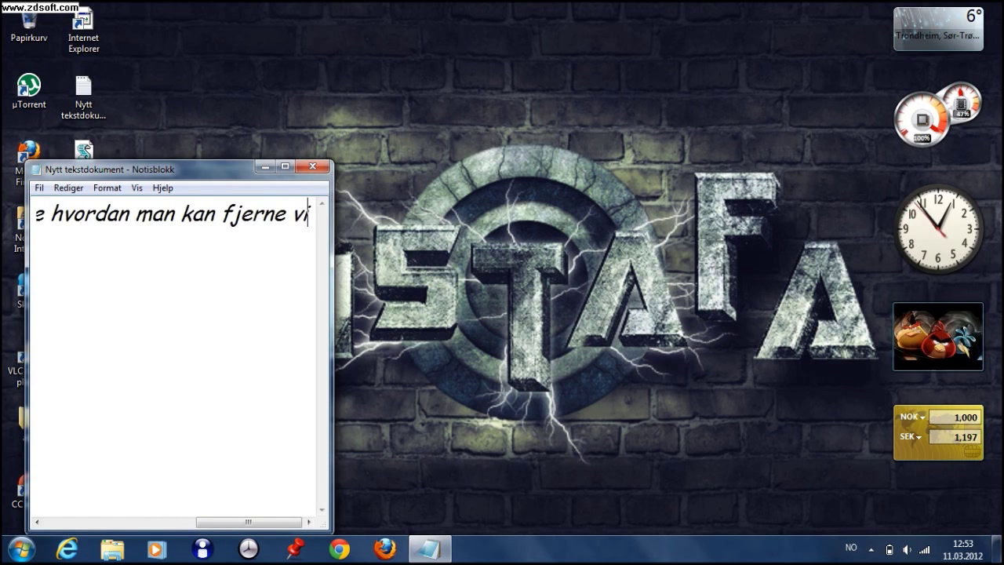
pyautogui.write('rus fra ')
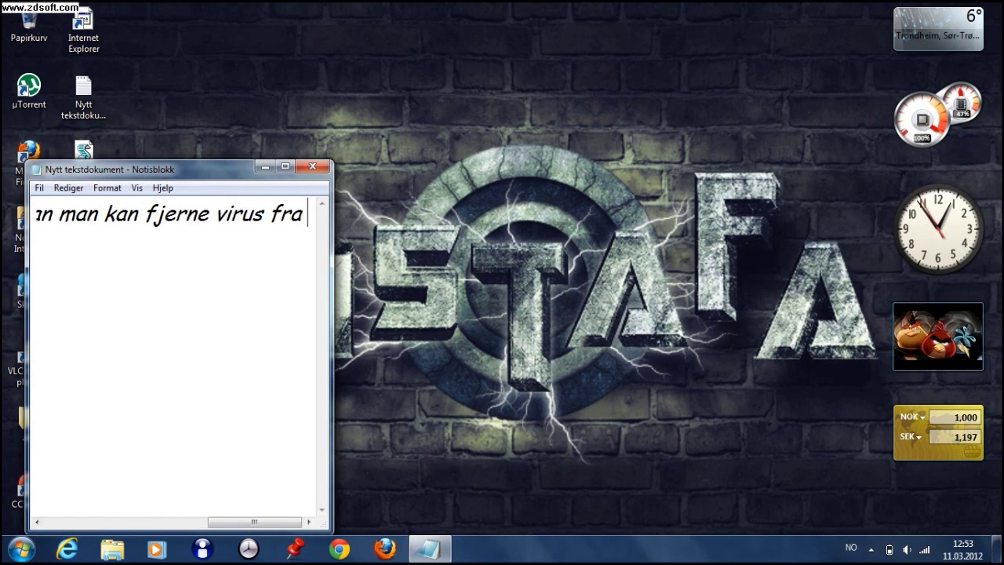
pyautogui.write('p')
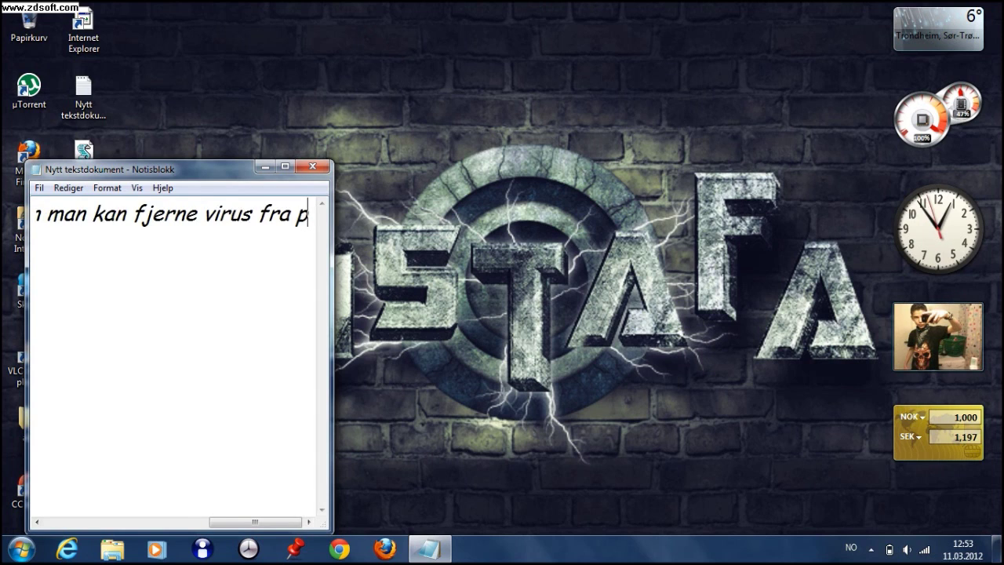
pyautogui.write('c.n din ')
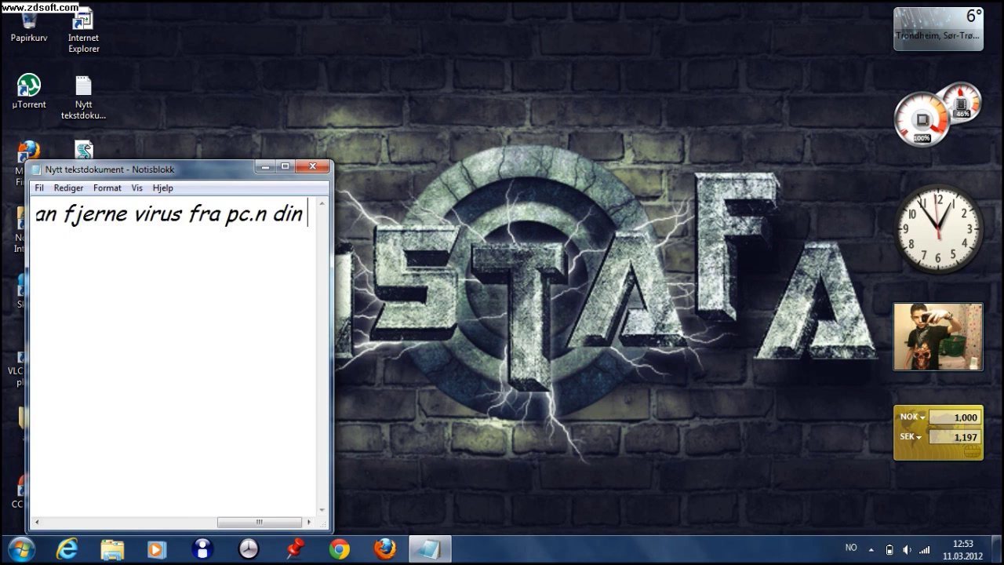
pyautogui.write(',,,,,')
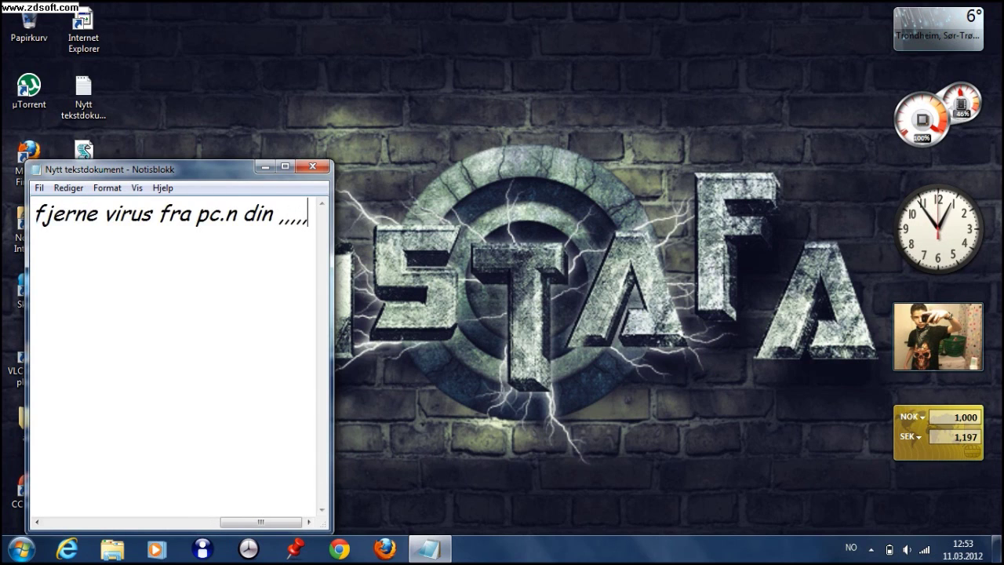
pyautogui.click(301, 169)
pyautogui.click(526, 288)
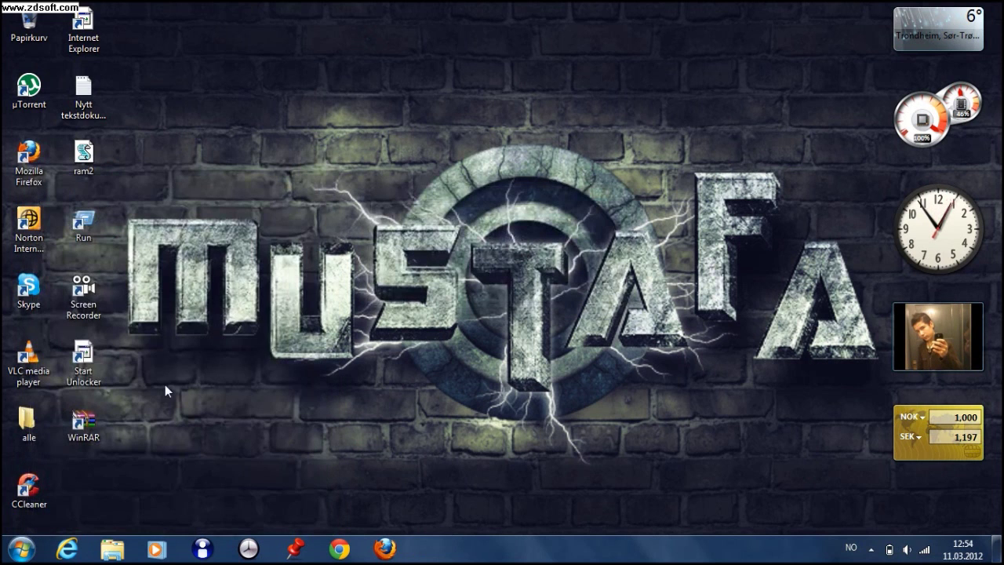
# Open the Windows Prefetch folder by running "prefetch", check its contents for files, and close the folder
pyautogui.doubleClick(89, 246)
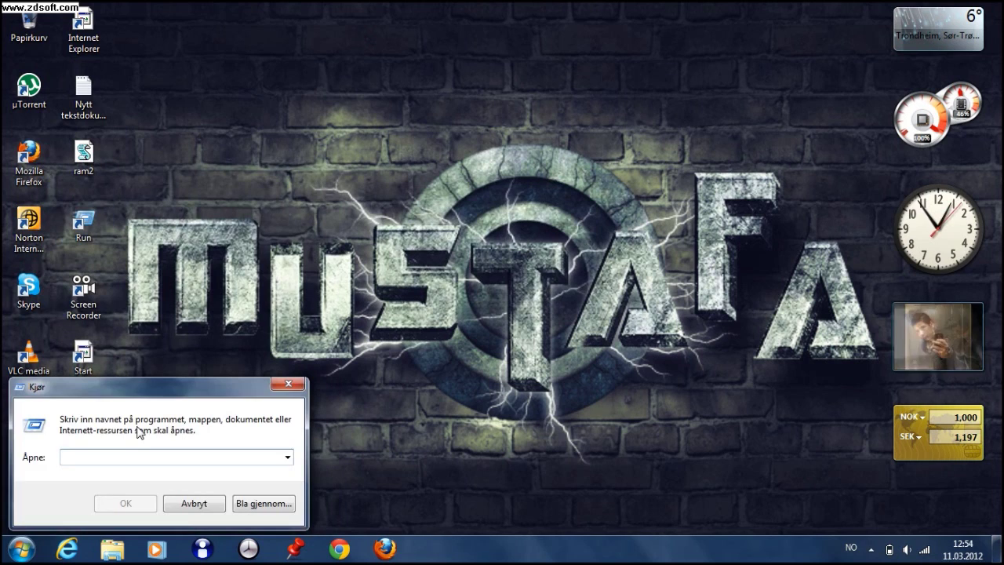
pyautogui.write('pre')
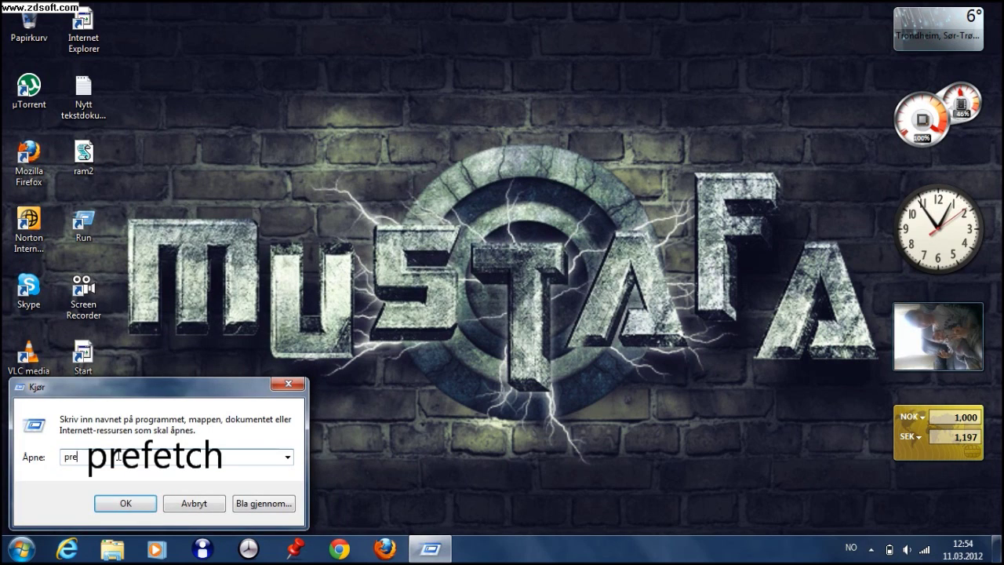
pyautogui.write('fetch')
pyautogui.press('Return')
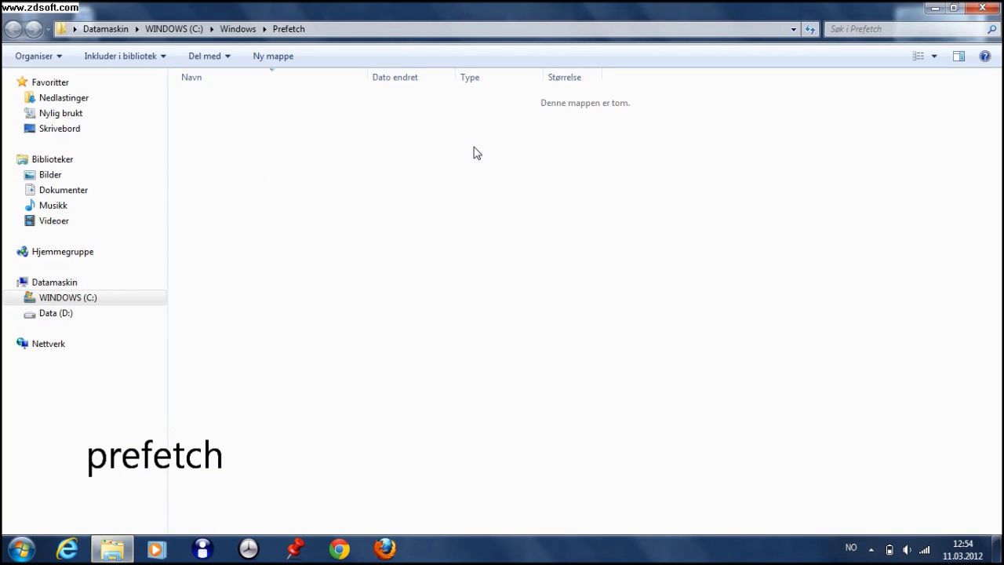
pyautogui.click(982, 8)
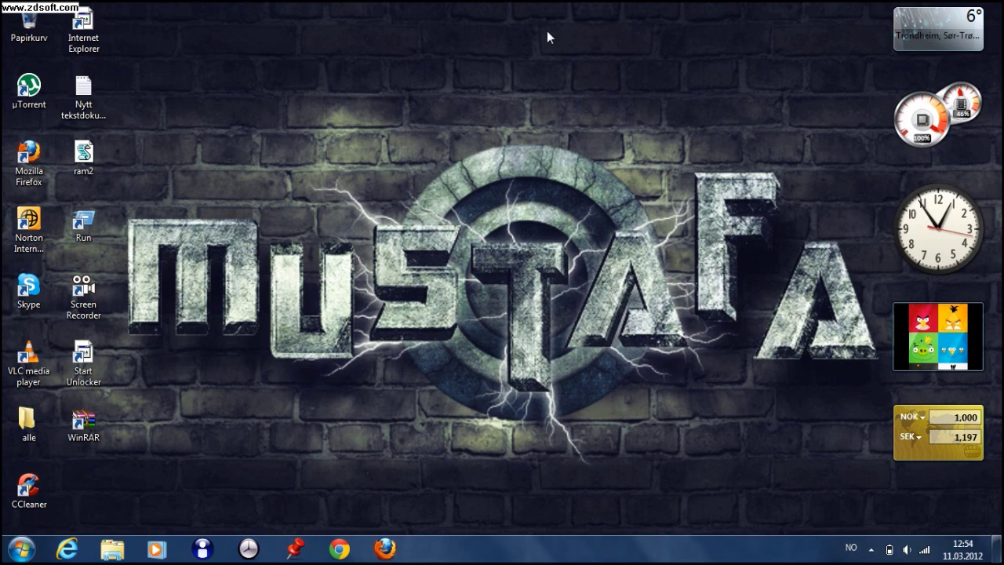
# Open the user account's temporary files folder by running "%temp%"
pyautogui.doubleClick(83, 224)
pyautogui.write('%')
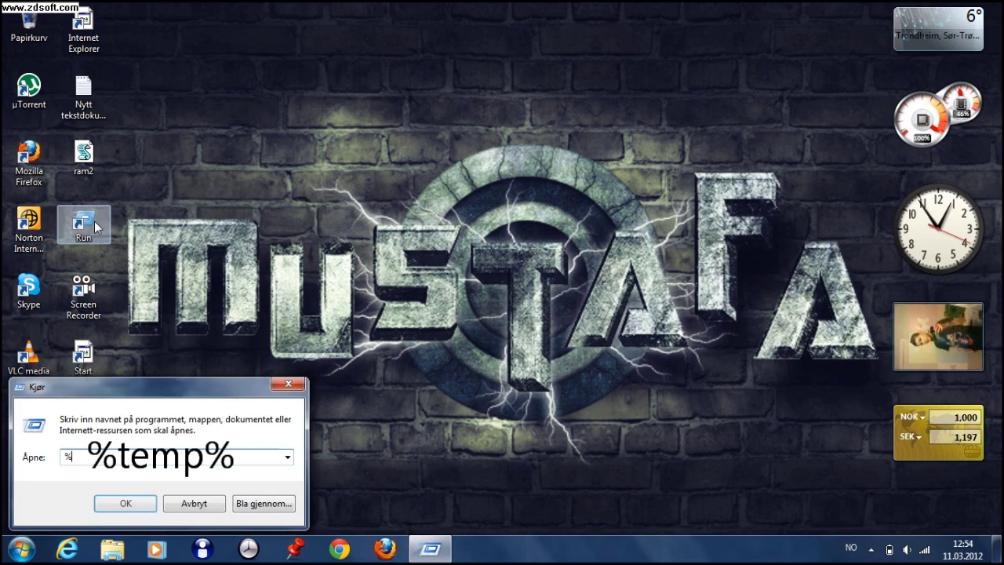
pyautogui.write('temp%')
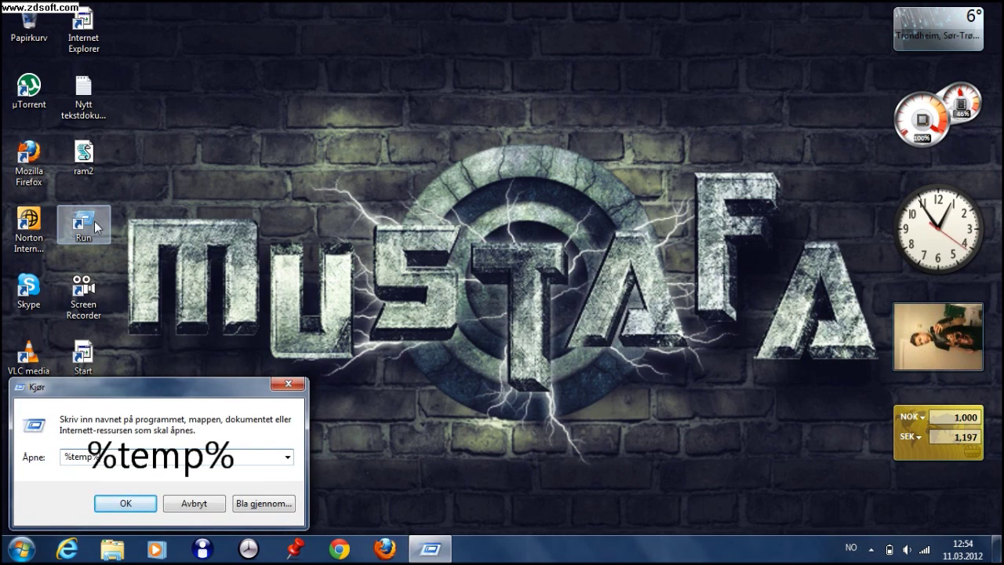
pyautogui.press('Return')
# Delete the files 6DCF93A4.TMP and IpAdrSet from the Temp folder and close the folder
pyautogui.moveTo(370, 130); pyautogui.dragTo(205, 130)
pyautogui.rightClick(211, 121)
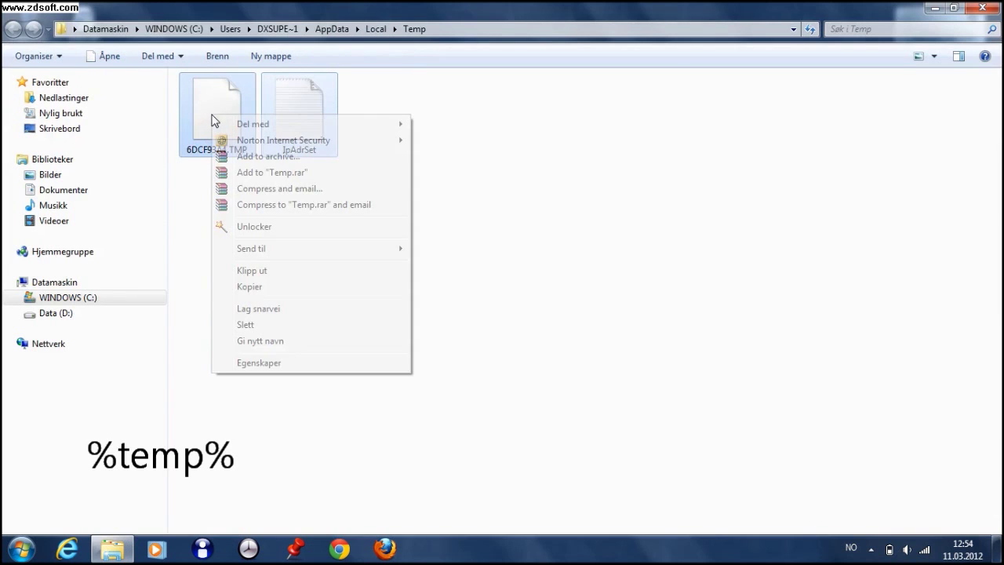
pyautogui.click(260, 325)
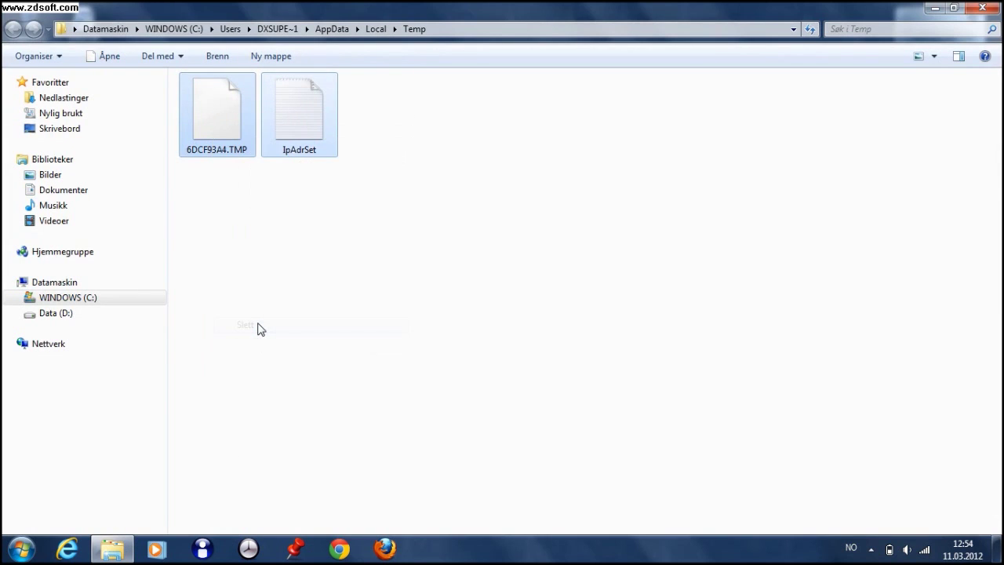
pyautogui.click(563, 286)
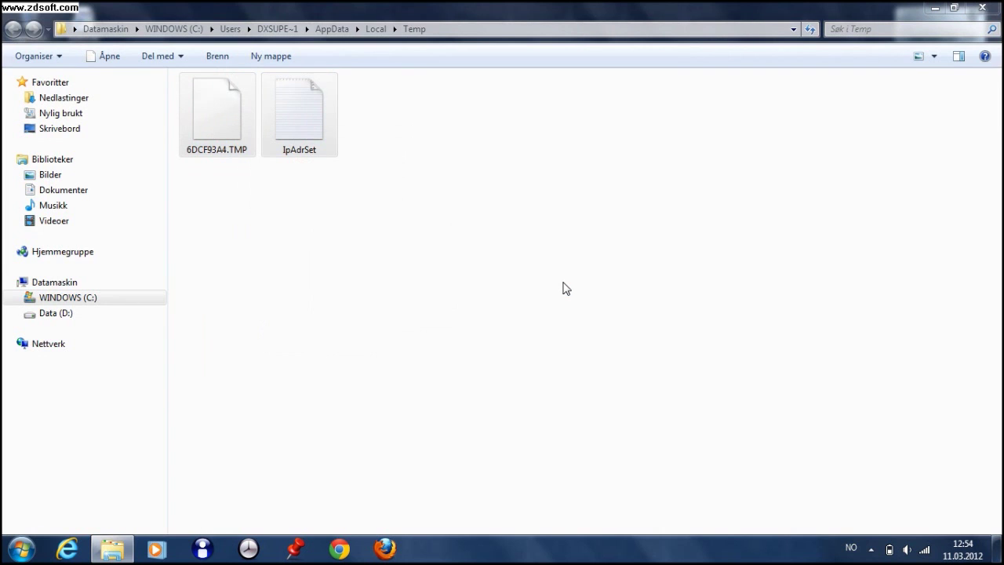
pyautogui.click(982, 8)
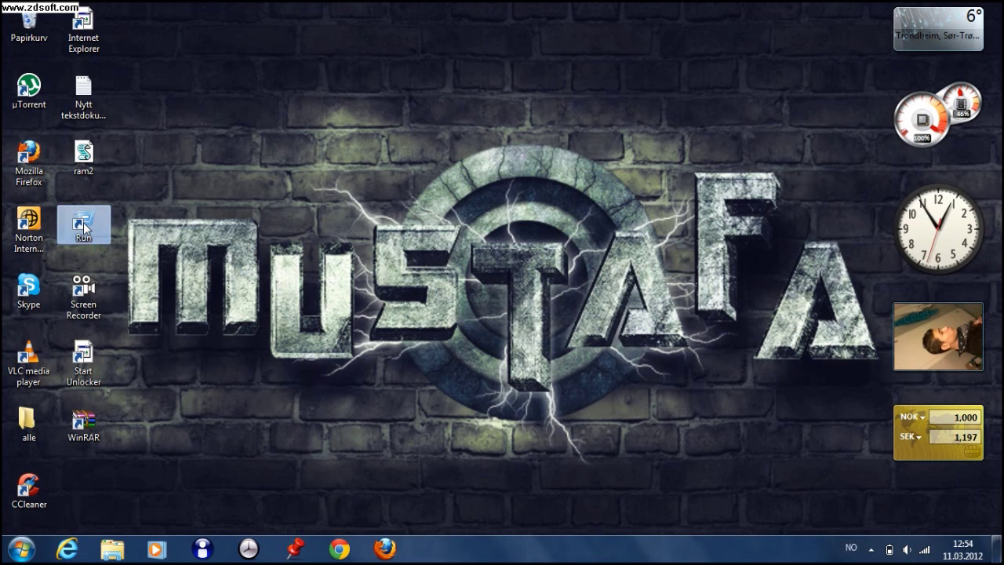
# Open the Windows temp folder by running "temp", check it for leftover files, and close the folder
pyautogui.doubleClick(83, 227)
pyautogui.write('tem')
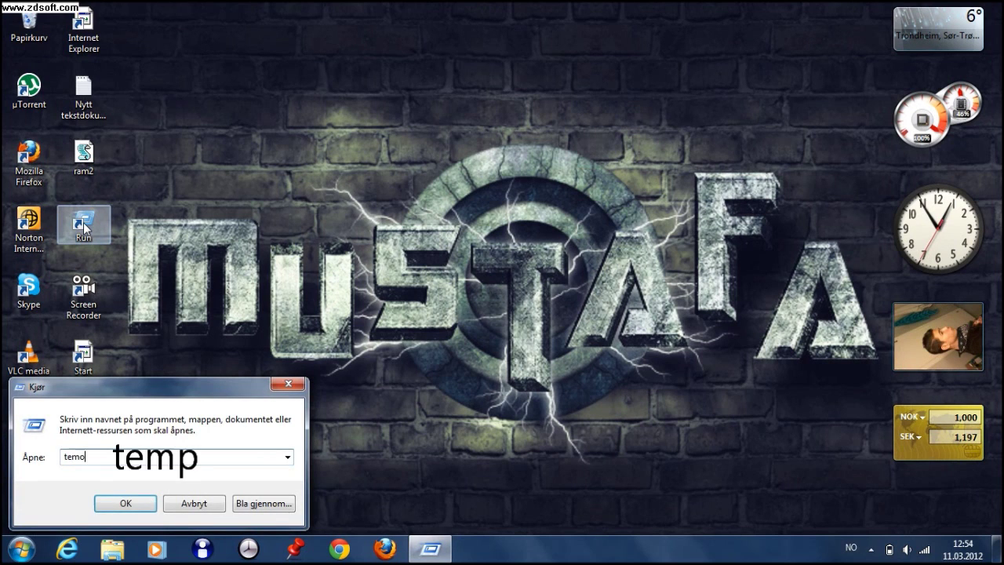
pyautogui.write('p')
pyautogui.press('Return')
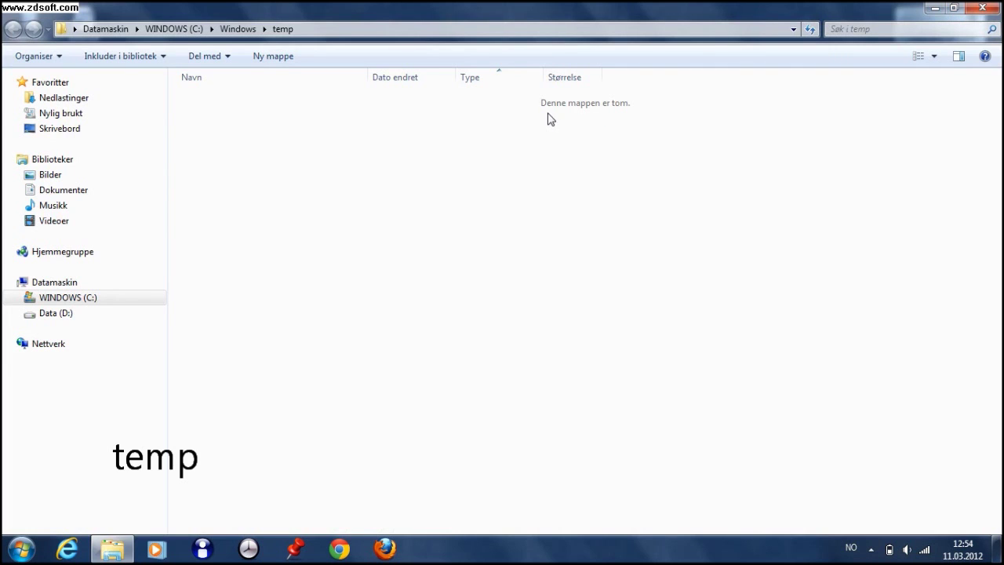
pyautogui.click(982, 7)
# Open the Recent folder by running "recent", check it for leftover items, and close the folder
pyautogui.doubleClick(79, 235)
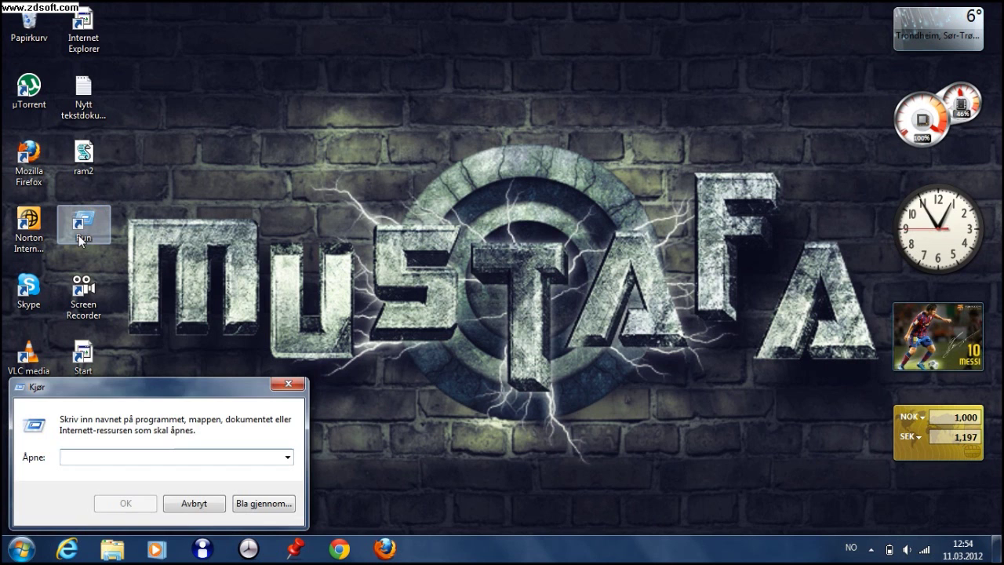
pyautogui.write('recent')
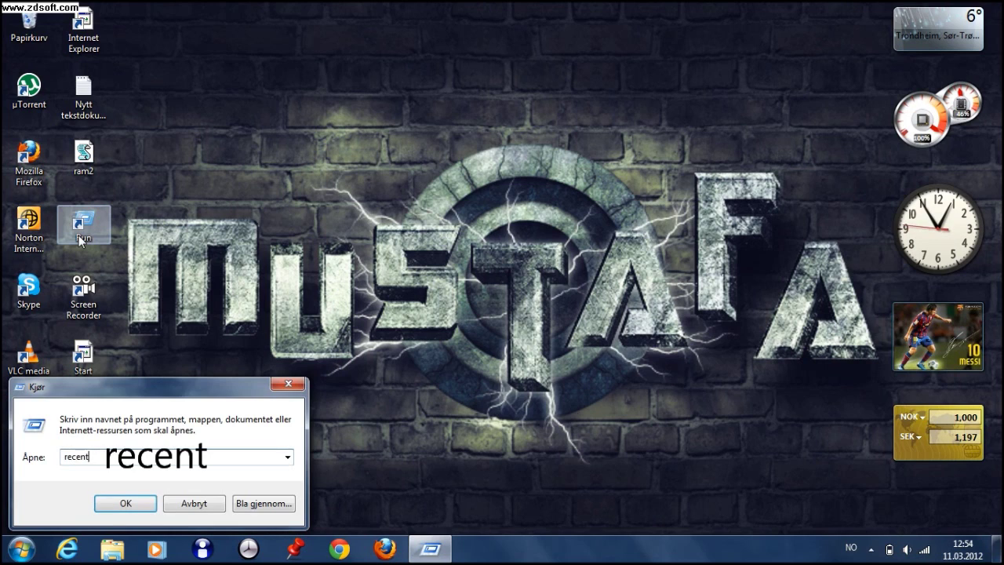
pyautogui.press('Return')
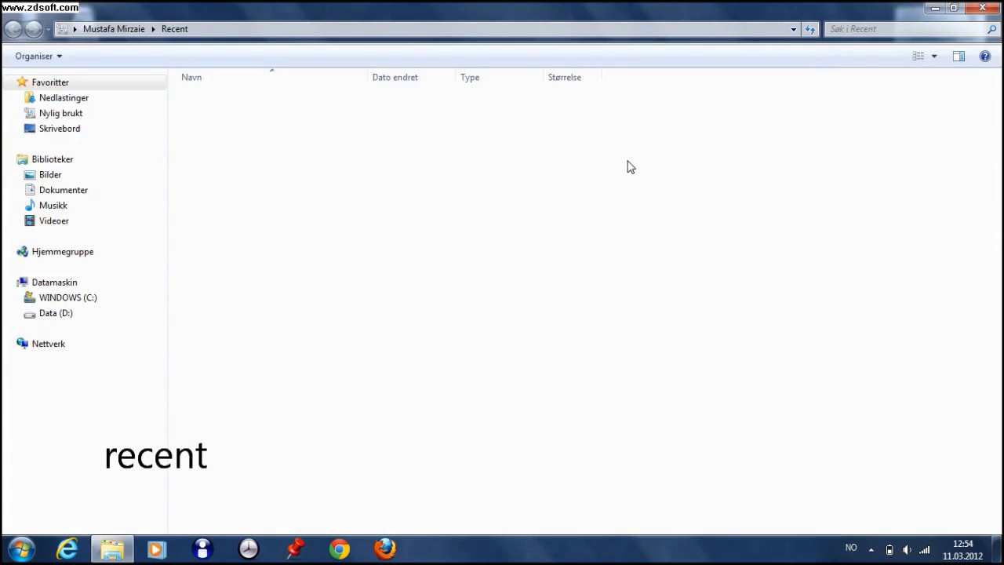
pyautogui.click(983, 8)
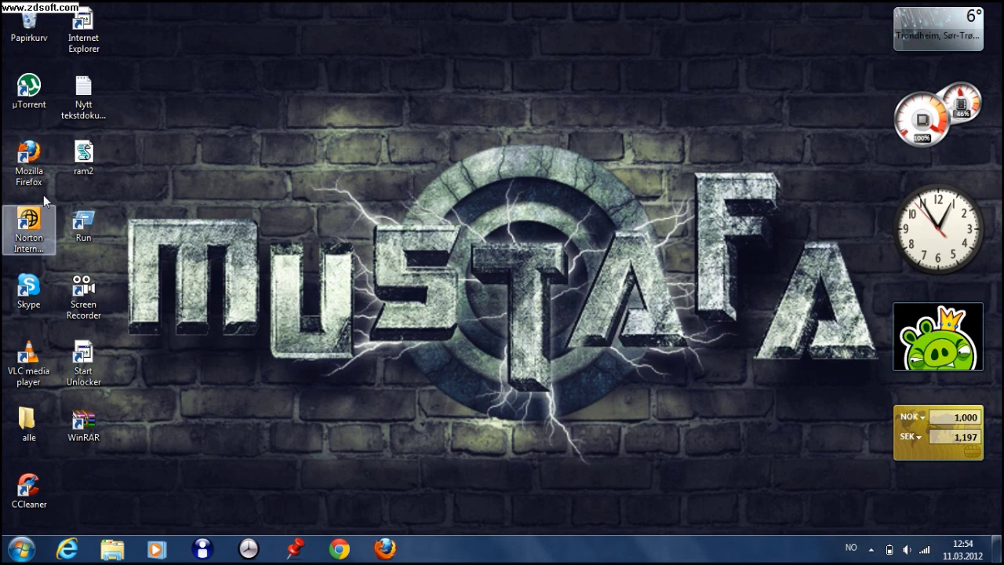
# Switch to CCleaner, analyse the system for unneeded files with the existing selection, and run the cleaning
pyautogui.click(31, 492)
pyautogui.doubleClick(31, 492)
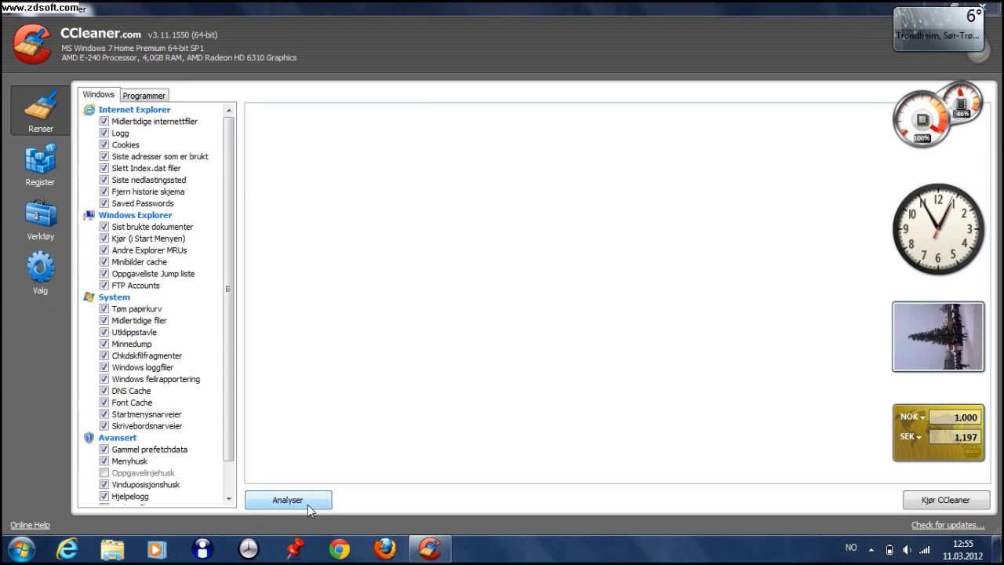
pyautogui.click(288, 499)
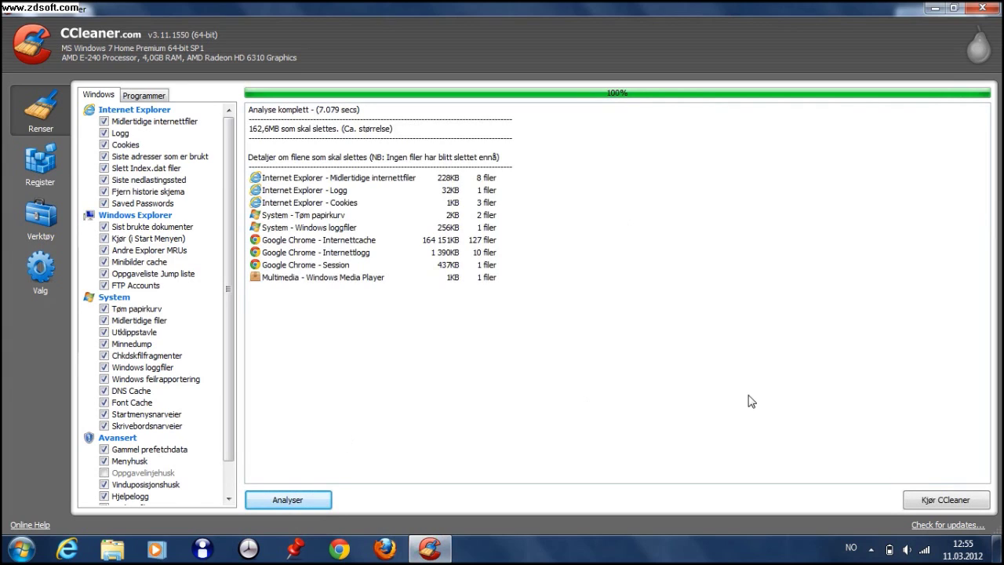
pyautogui.click(941, 502)
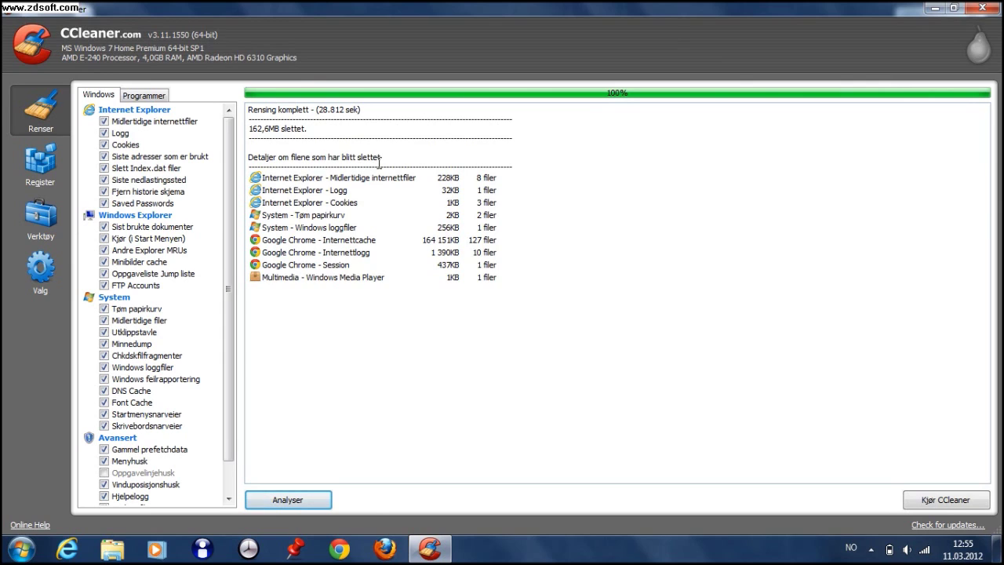
# Scan the registry for issues with all Registry Cleaner categories and look through the resulting list
pyautogui.click(43, 182)
pyautogui.click(302, 500)
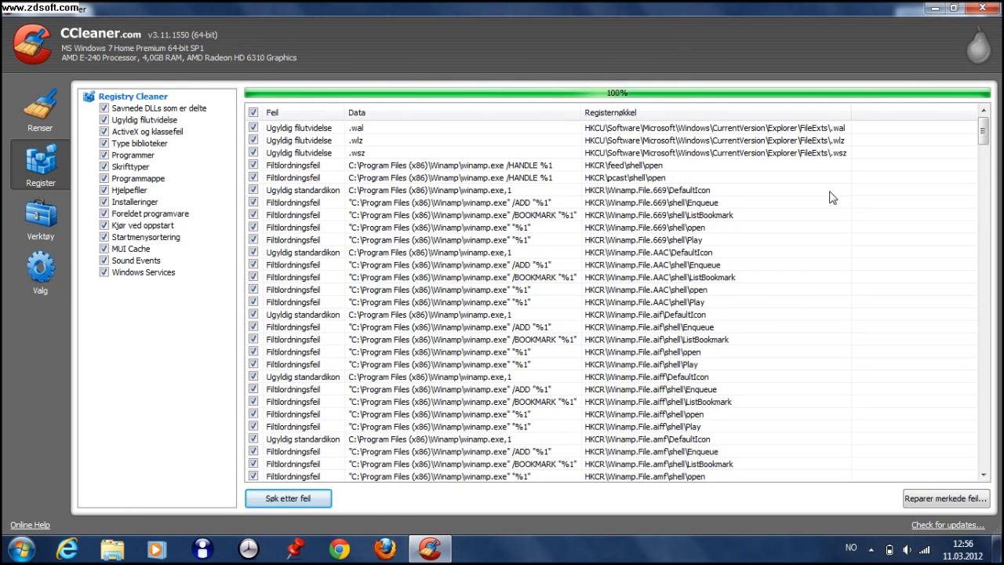
pyautogui.moveTo(984, 134); pyautogui.dragTo(984, 199)
pyautogui.moveTo(965, 121); pyautogui.dragTo(976, 117)
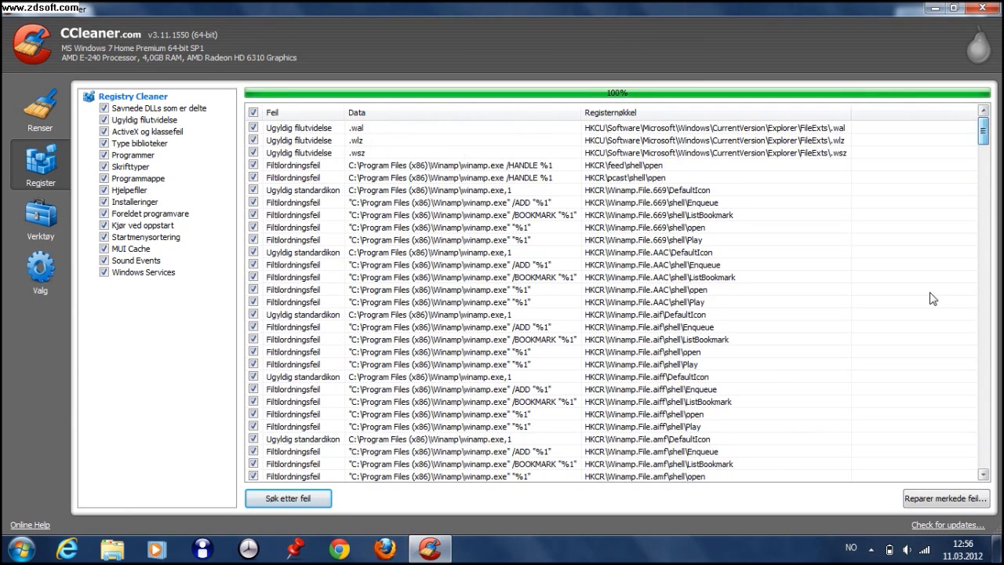
# Repair all selected registry issues without making a registry backup, and close the repair dialog
pyautogui.click(945, 498)
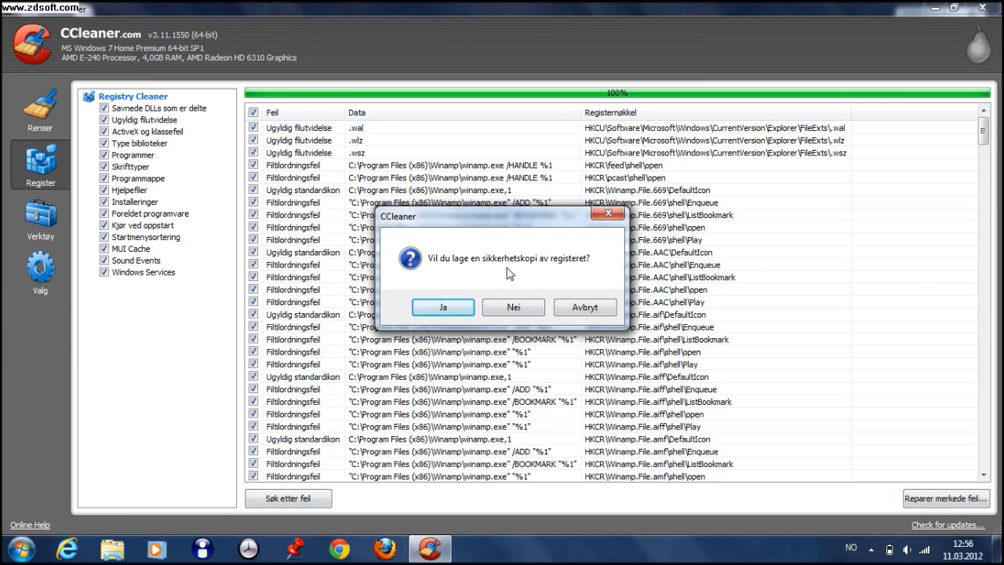
pyautogui.click(515, 309)
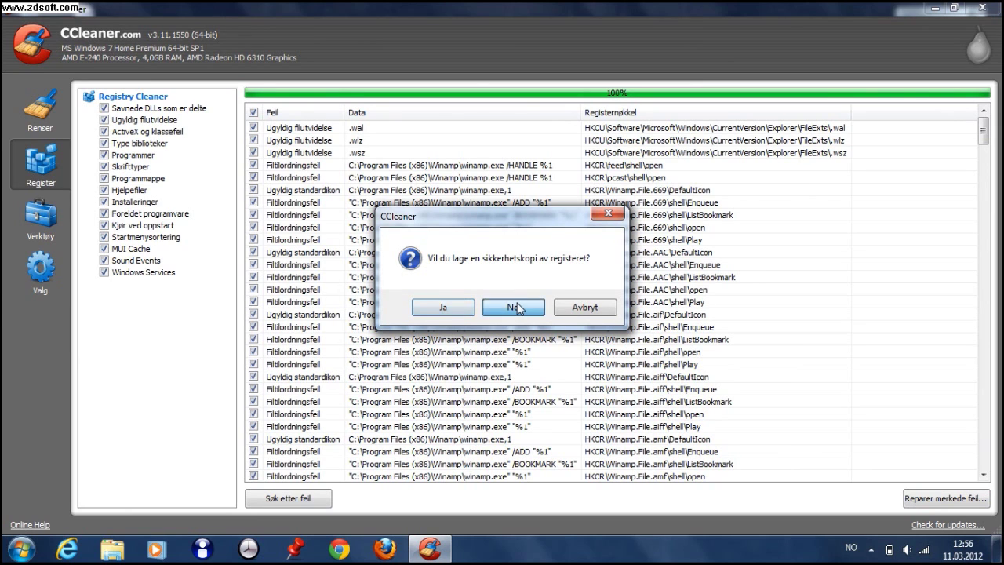
pyautogui.click(533, 339)
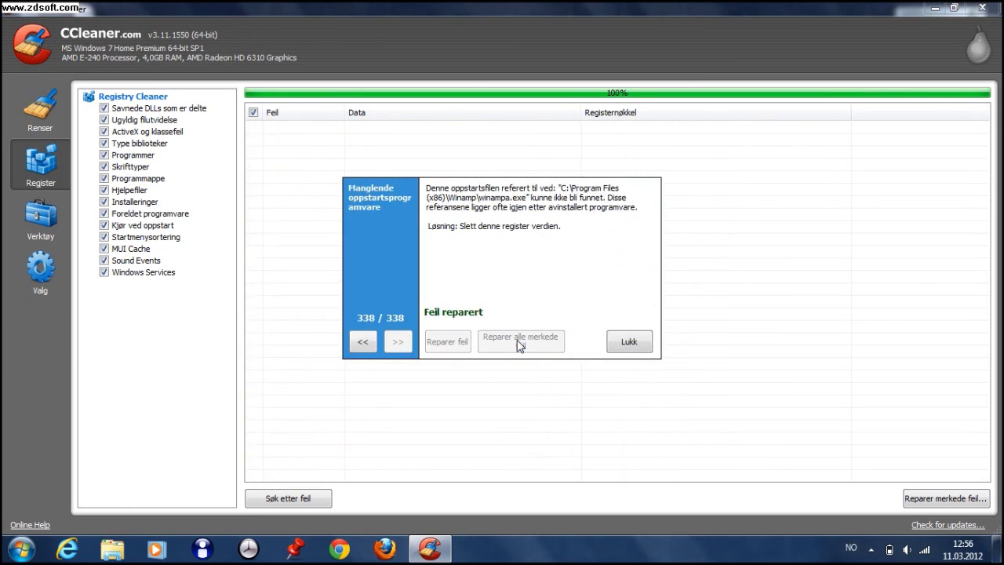
pyautogui.click(630, 342)
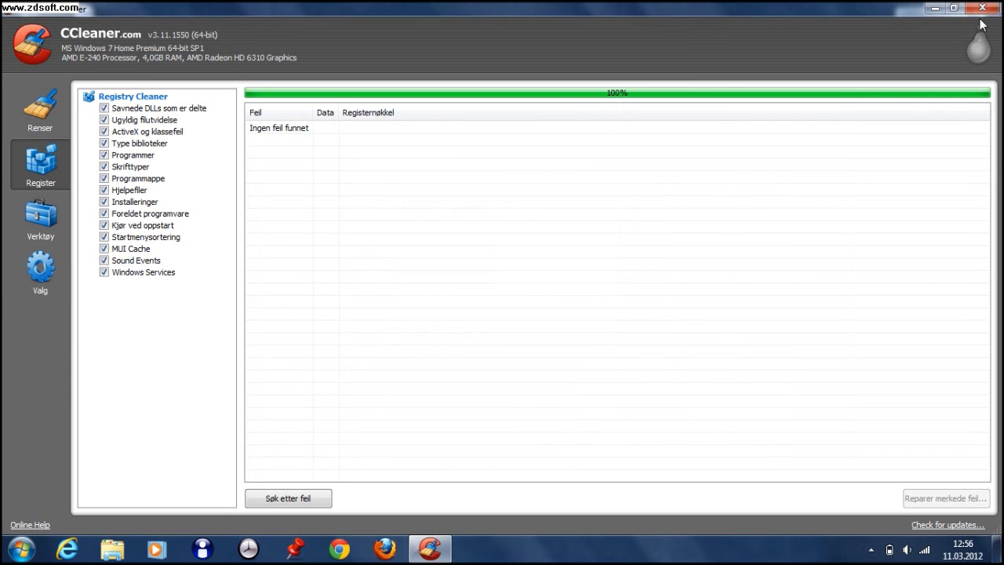
# Close CCleaner and refresh the desktop
pyautogui.hotkey('alt', 'F4')
pyautogui.rightClick(241, 58)
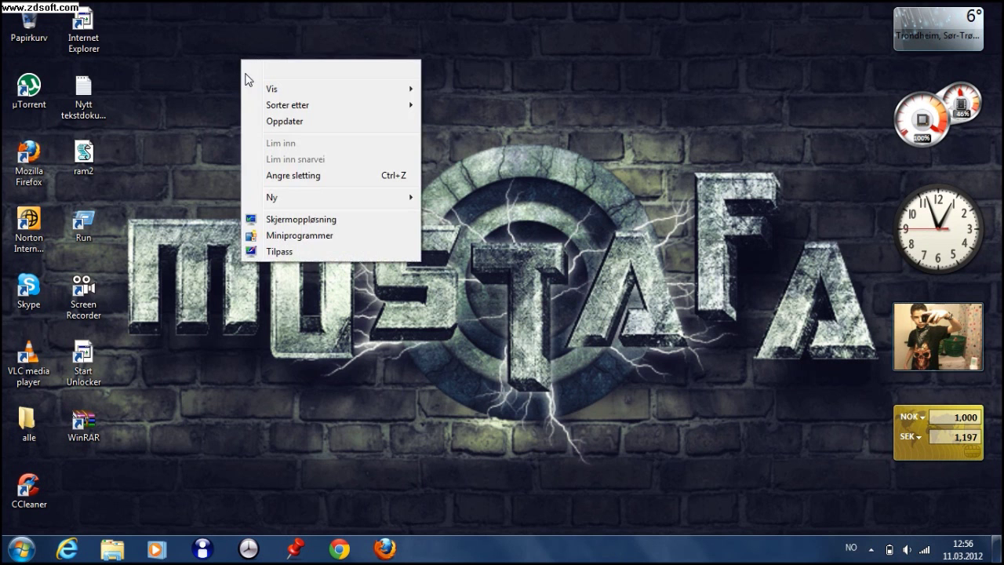
pyautogui.click(275, 120)
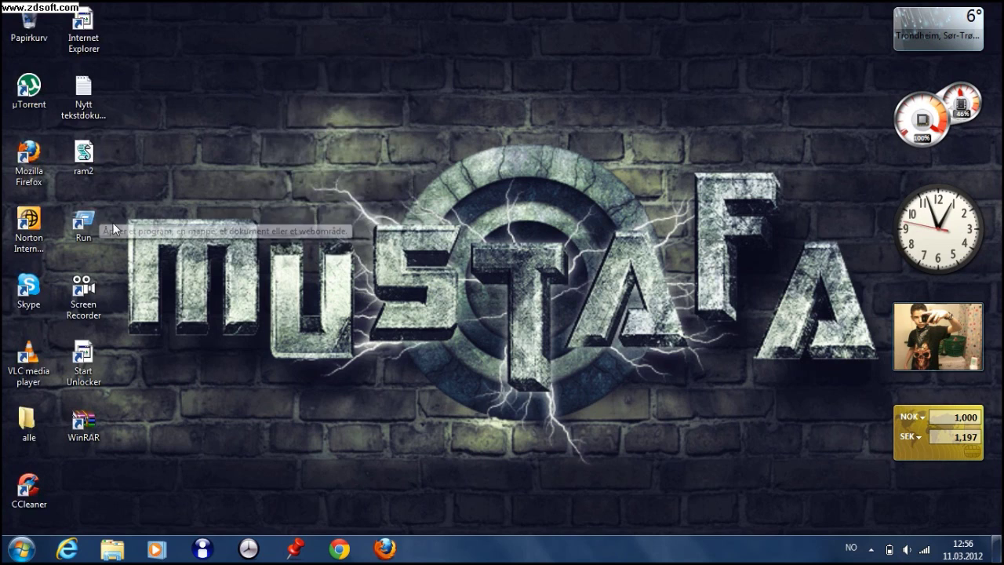
# Open the desktop text document "Nytt tekstdokument" and write "vist du har en anti-virus bare skanne en full skan"
pyautogui.click(95, 112)
pyautogui.doubleClick(96, 111)
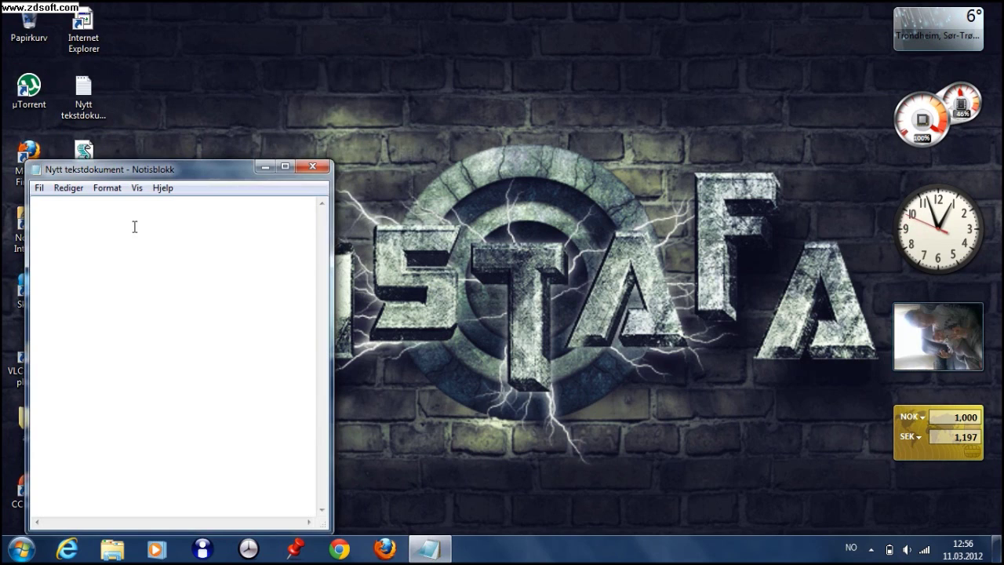
pyautogui.write('vist')
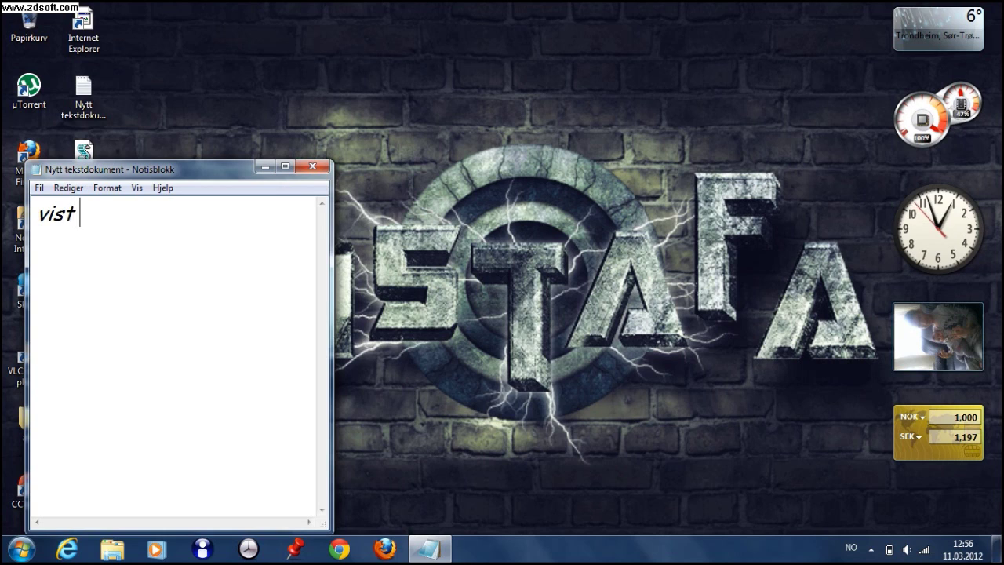
pyautogui.write(' du h')
pyautogui.write('ar')
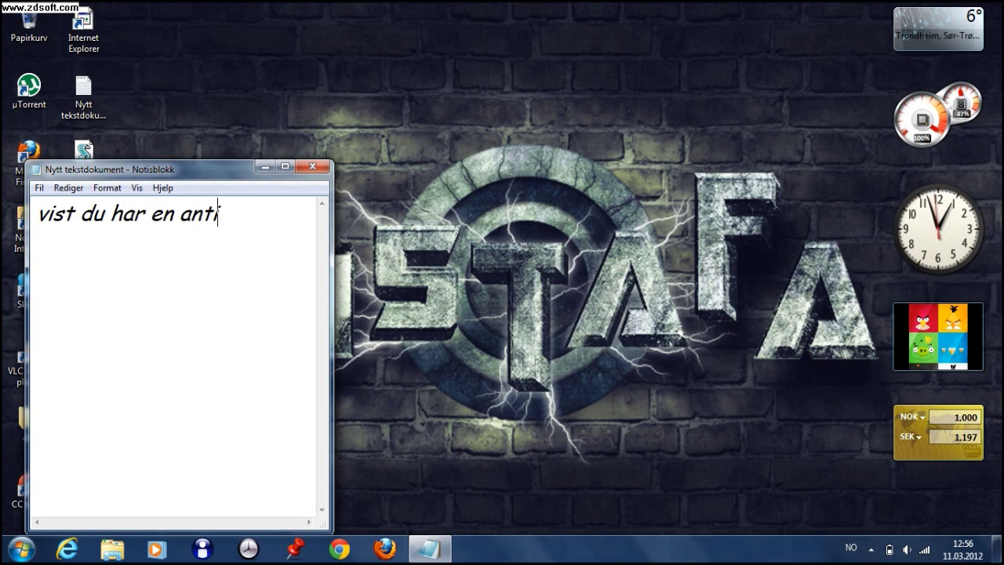
pyautogui.write('en anti-vi')
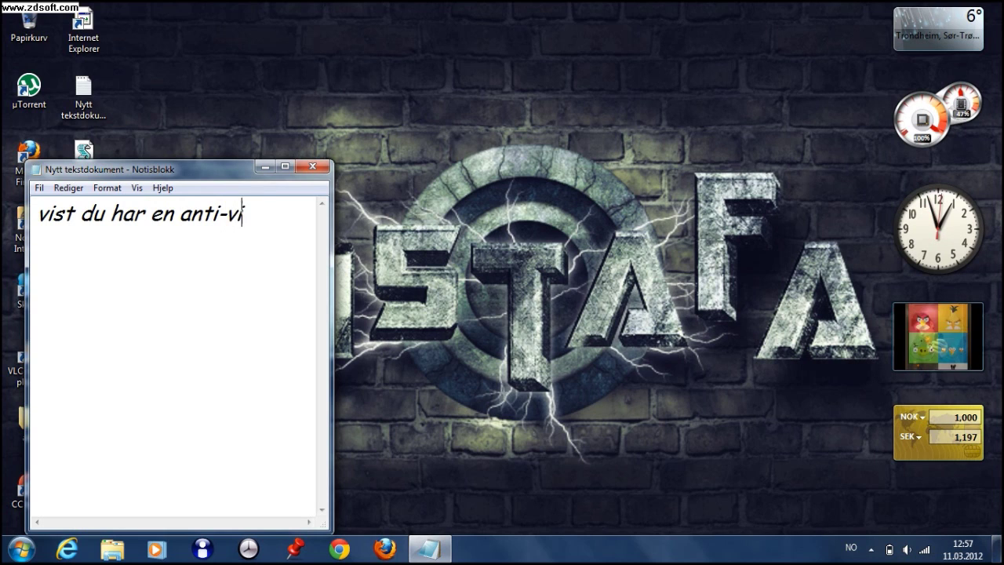
pyautogui.write('rus bare en')
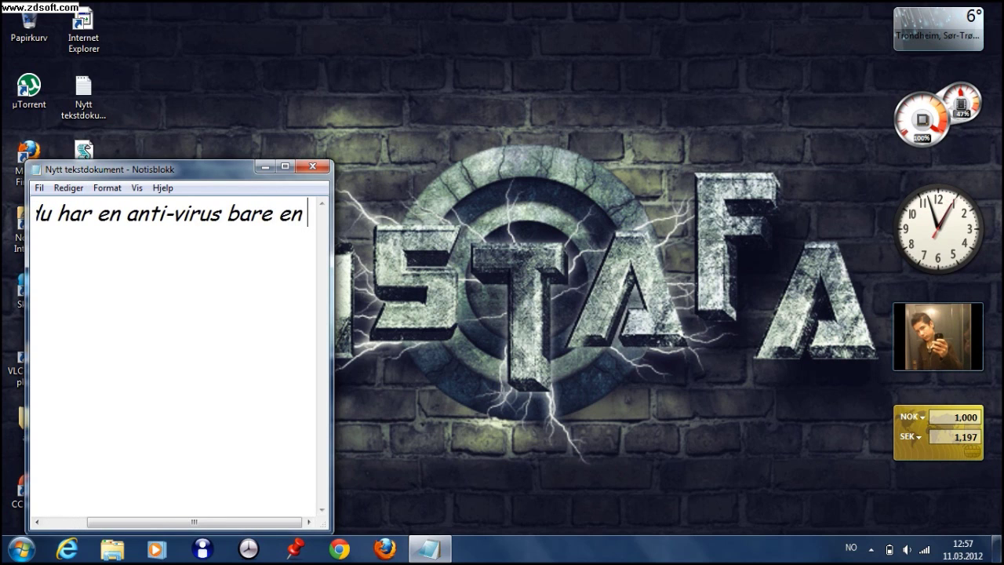
pyautogui.write('skanne ')
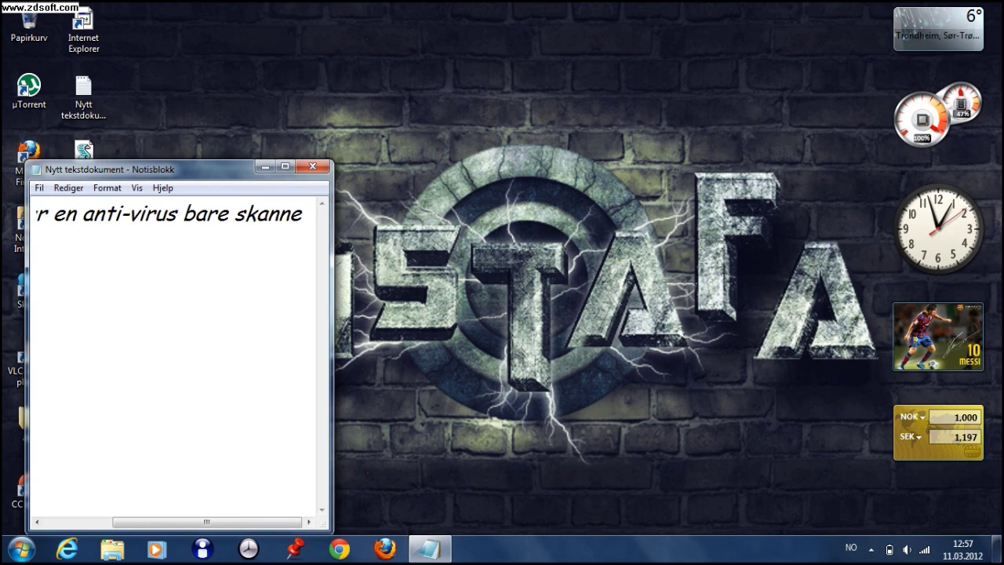
pyautogui.write('en ')
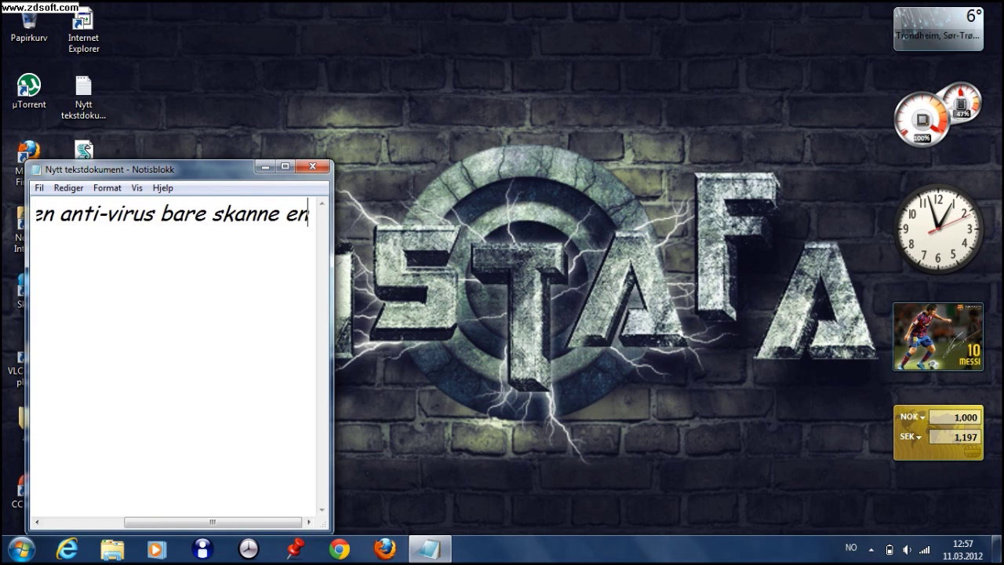
pyautogui.write('full skan ')
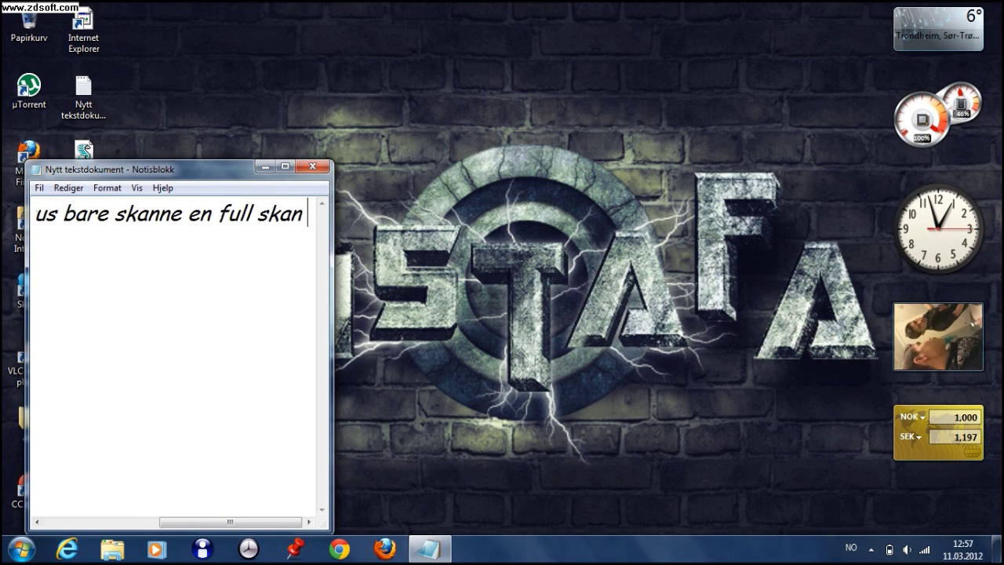
# Continue the note with "også pc.n din er rask ....... :)" and close the document without saving
pyautogui.write('også')
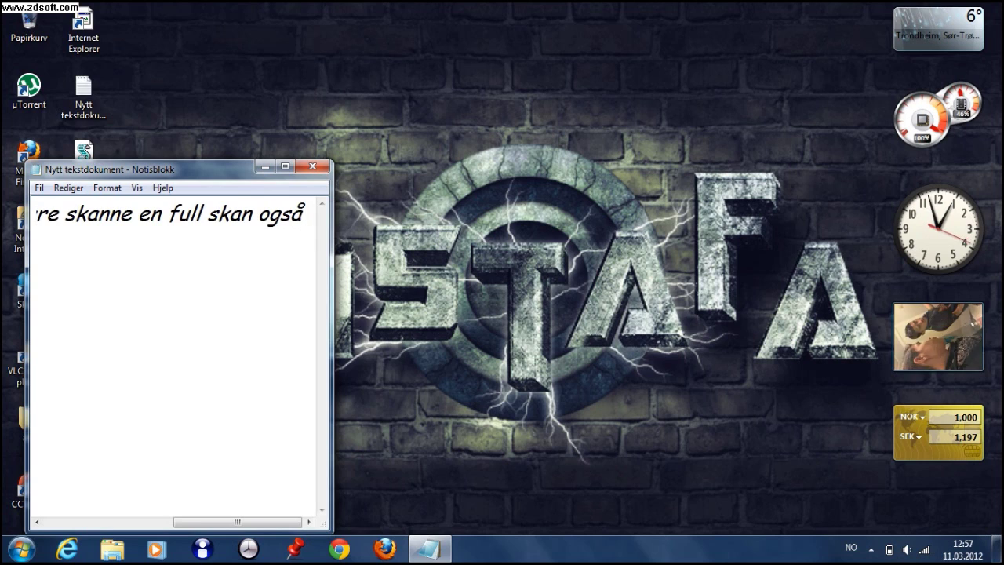
pyautogui.write(' pc,')
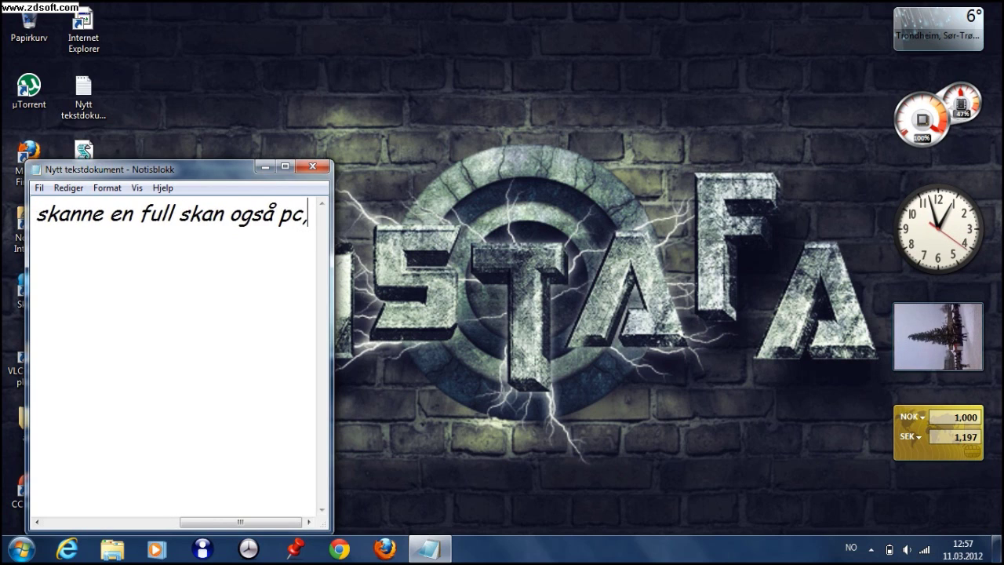
pyautogui.write('n din r')
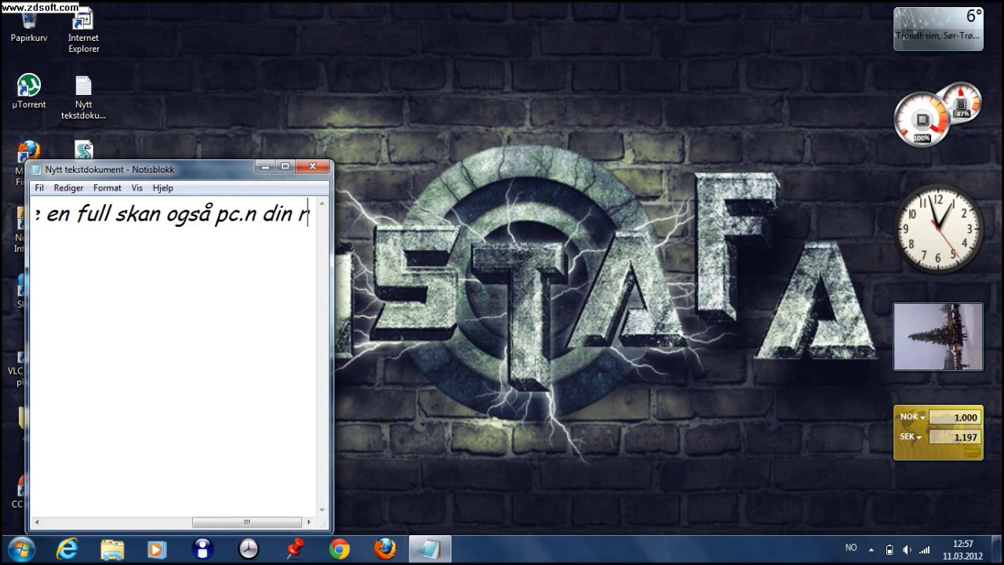
pyautogui.press('BackSpace')
pyautogui.write('er ra')
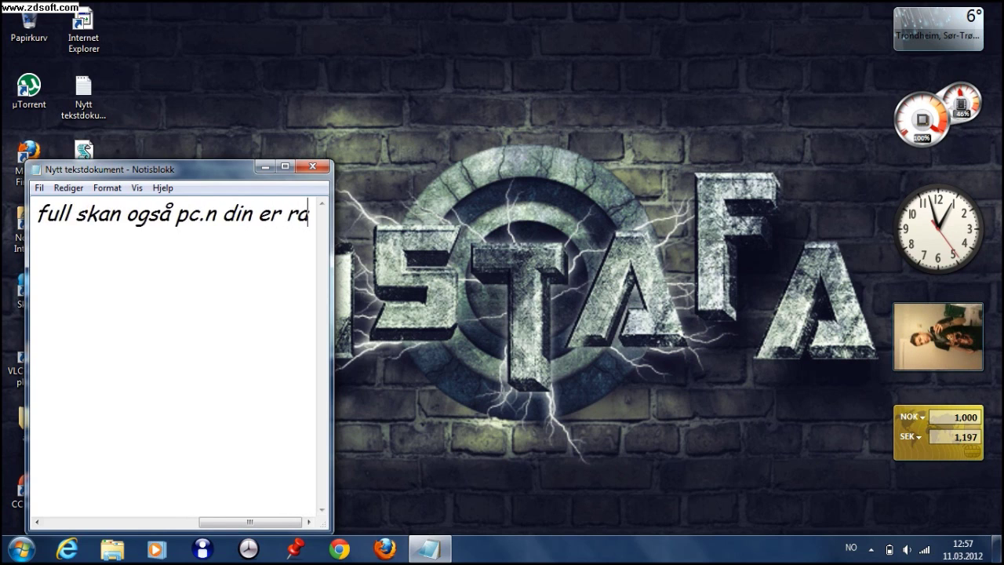
pyautogui.write('sk ....... :)')
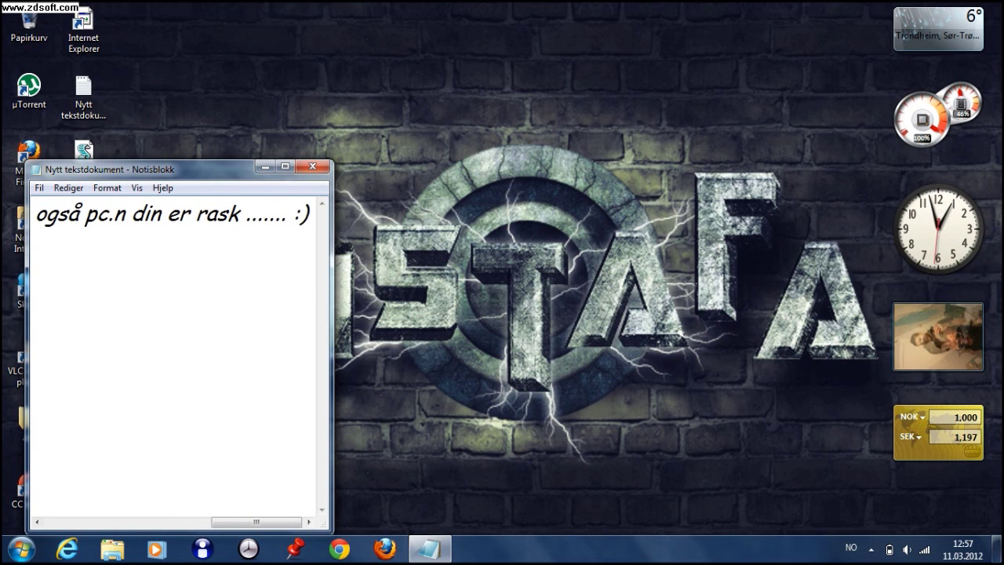
pyautogui.click(313, 167)
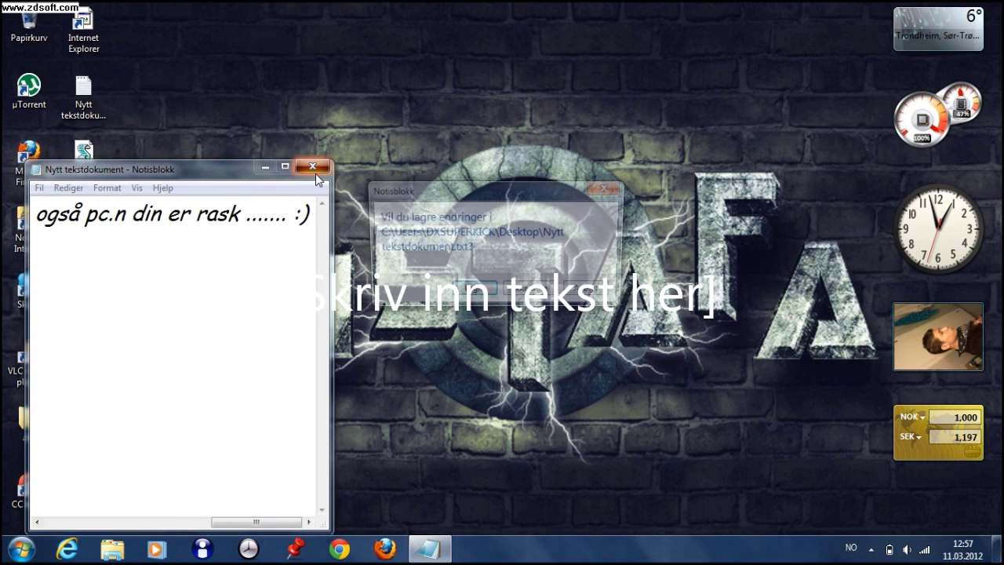
pyautogui.click(540, 306)
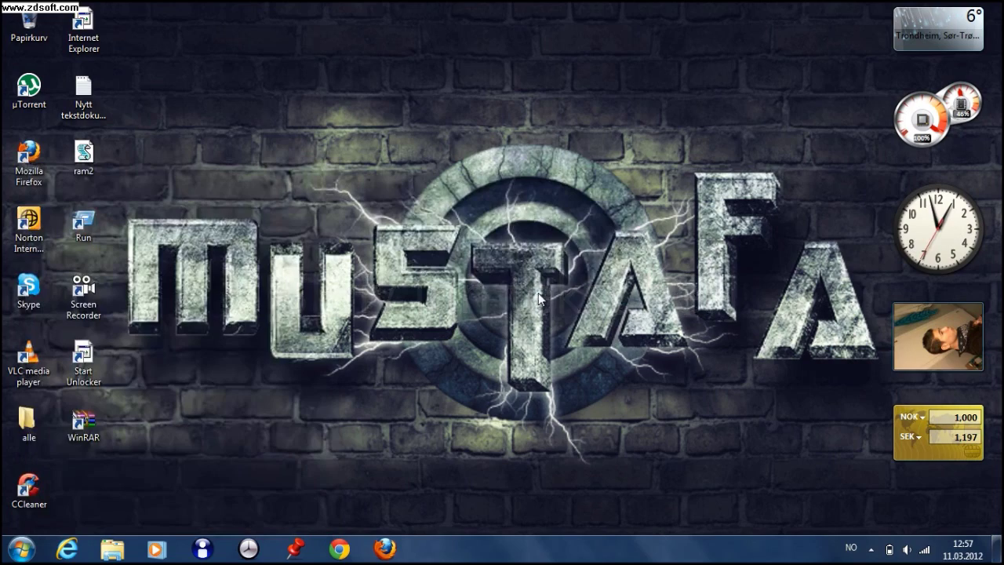